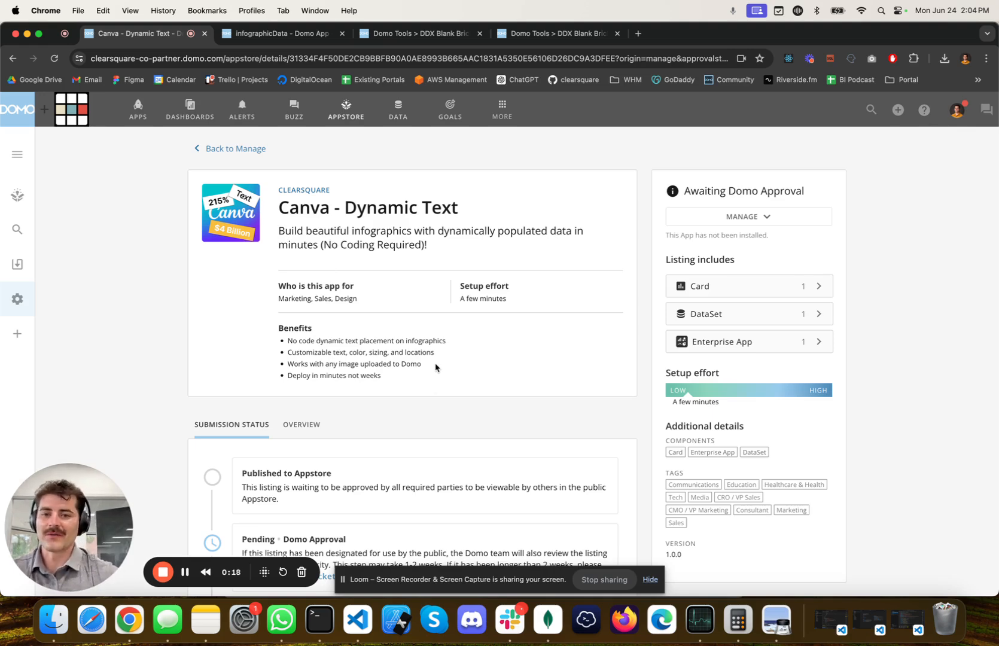
Compare the blank Business Timeline image Group 481 (3).png with the screenshot of the finished dashboard, and return to the browser
key("ctrl+Up")
left_click(246, 325)
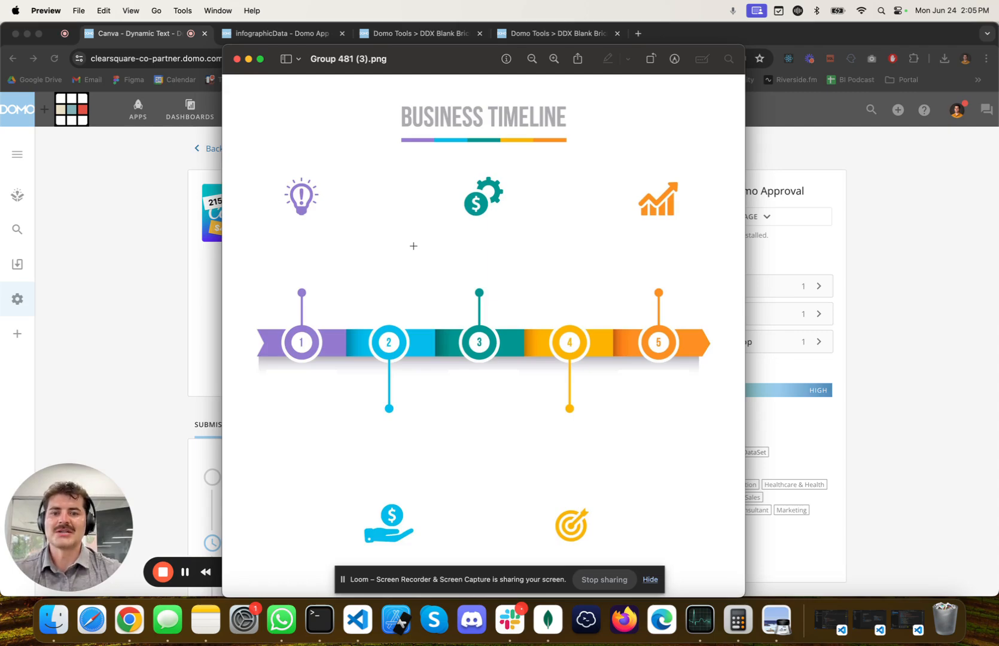
key("ctrl+Up")
left_click(448, 180)
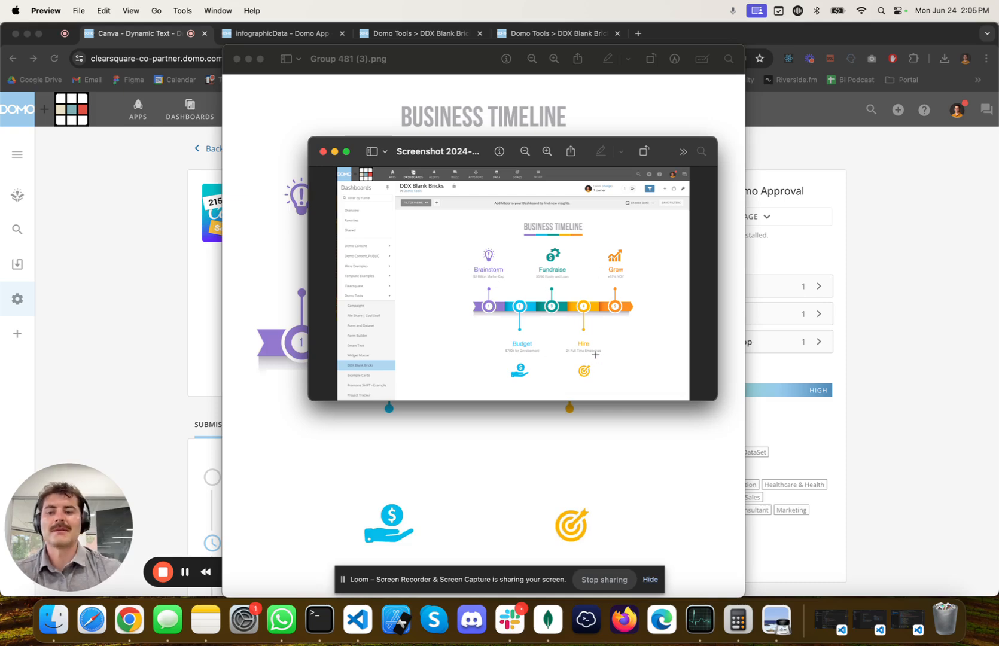
left_click(947, 287)
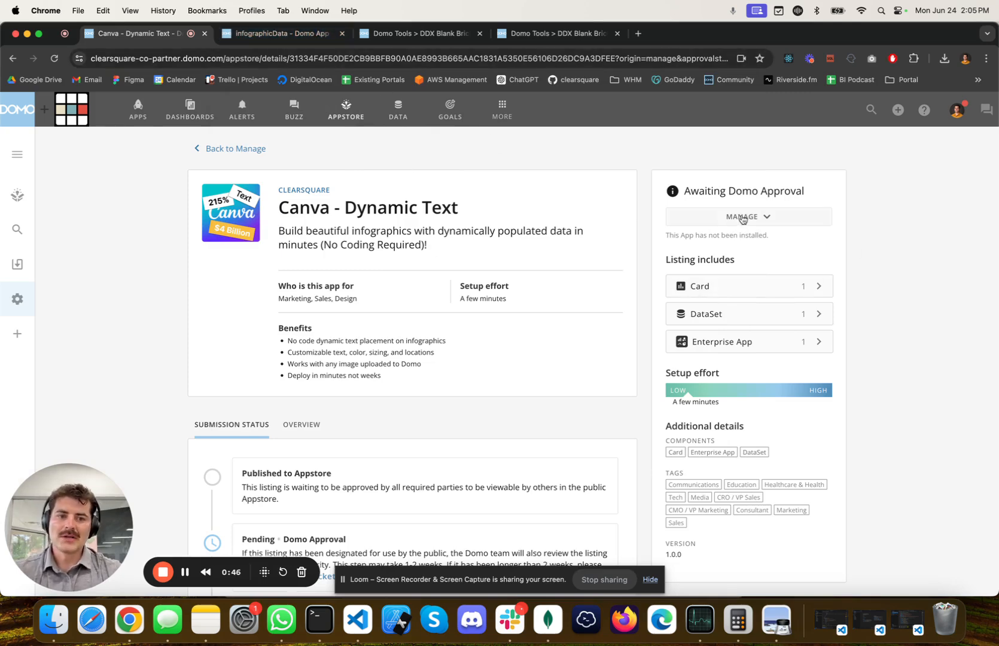
Examine the rows of the infographicData dataset and the image card on the DDX Blank Bricks dashboard
left_click(294, 34)
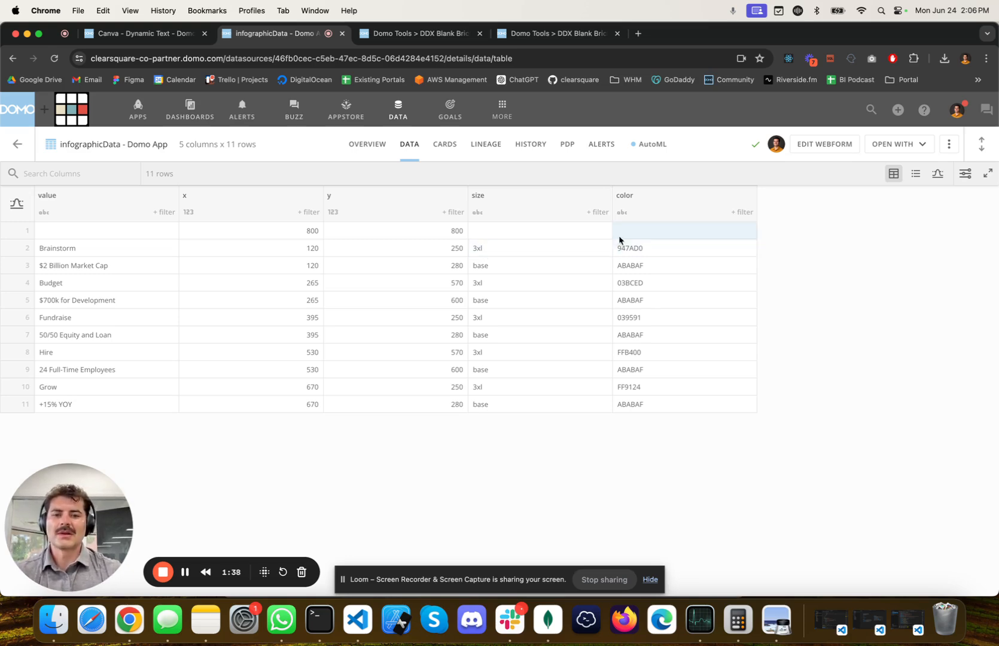
left_click(399, 33)
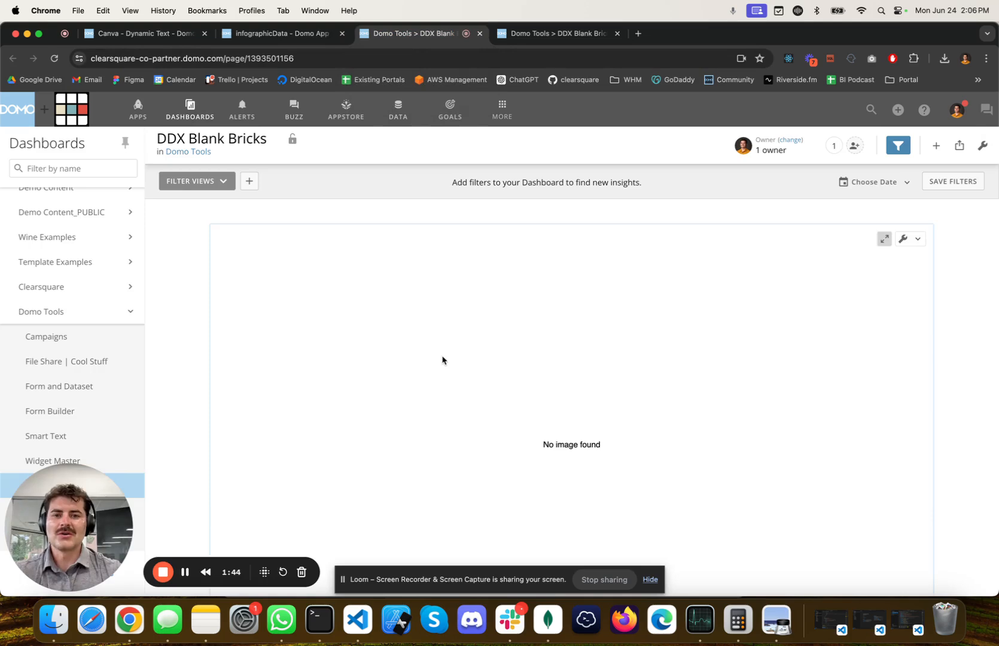
Create a new Doc Card on the DDX Blank Bricks dashboard and upload Group 481 (3).png to it
left_click(539, 37)
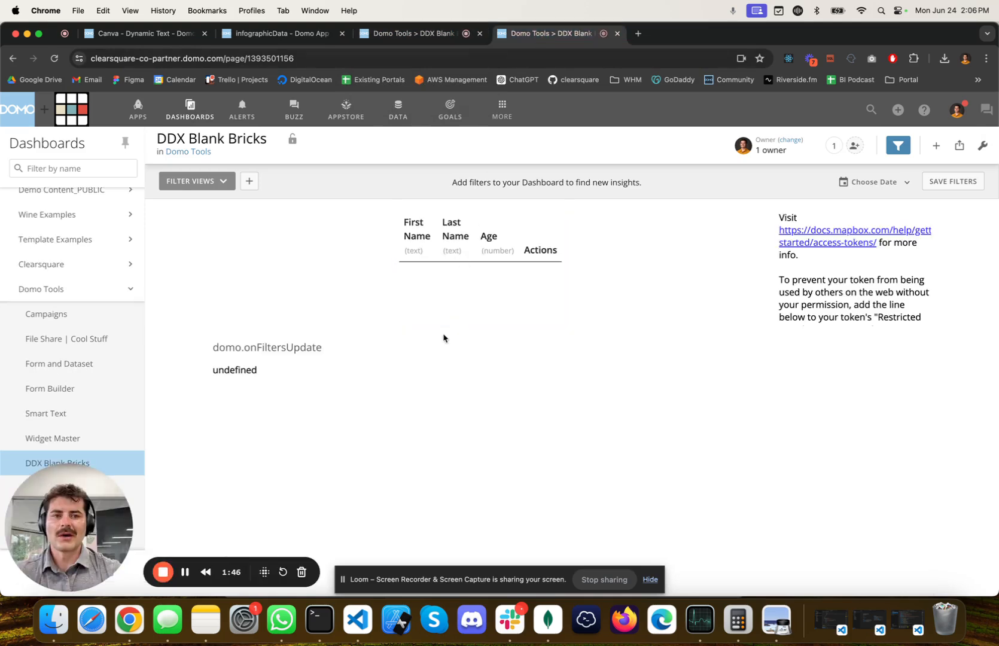
left_click(936, 146)
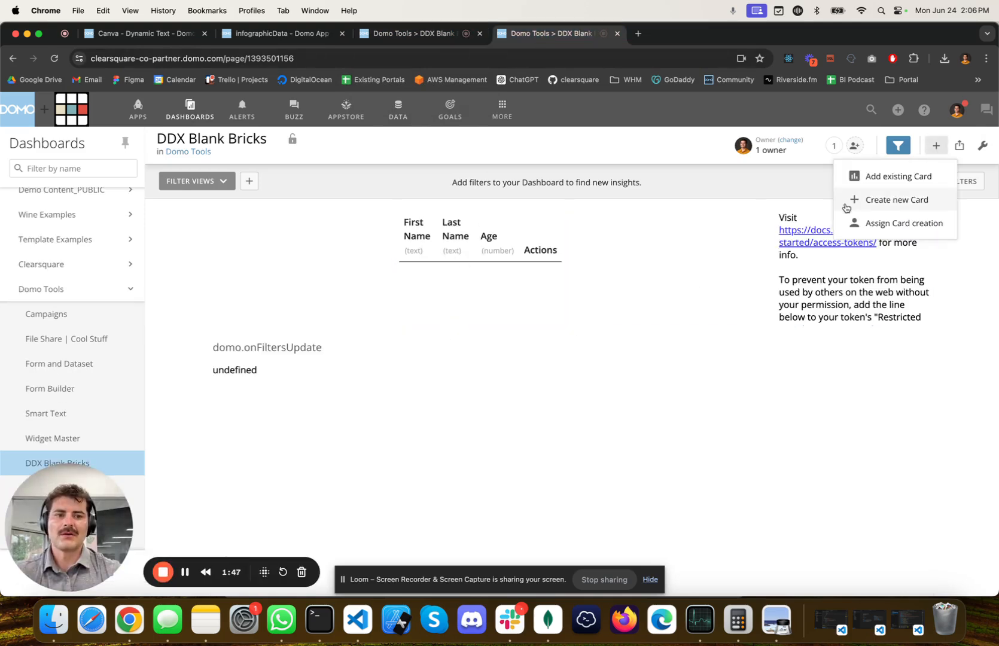
left_click(892, 202)
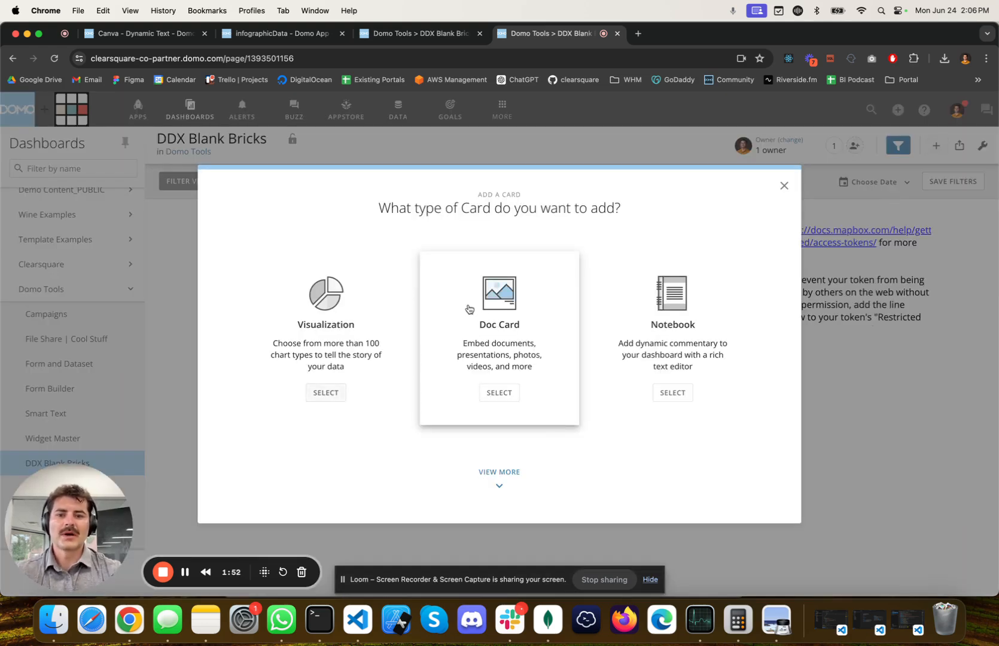
left_click(528, 359)
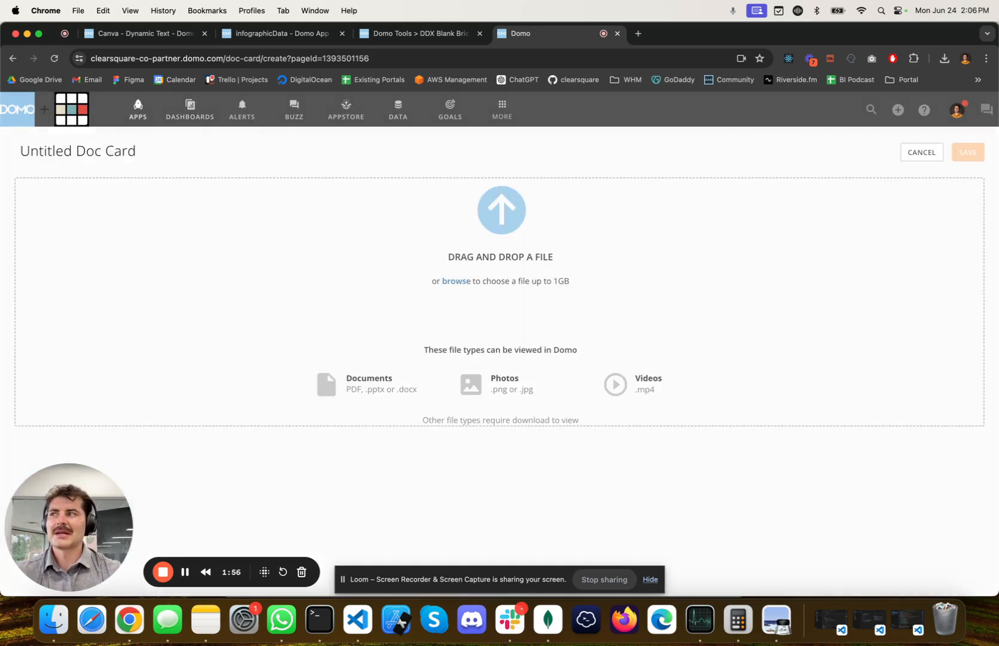
left_click(52, 623)
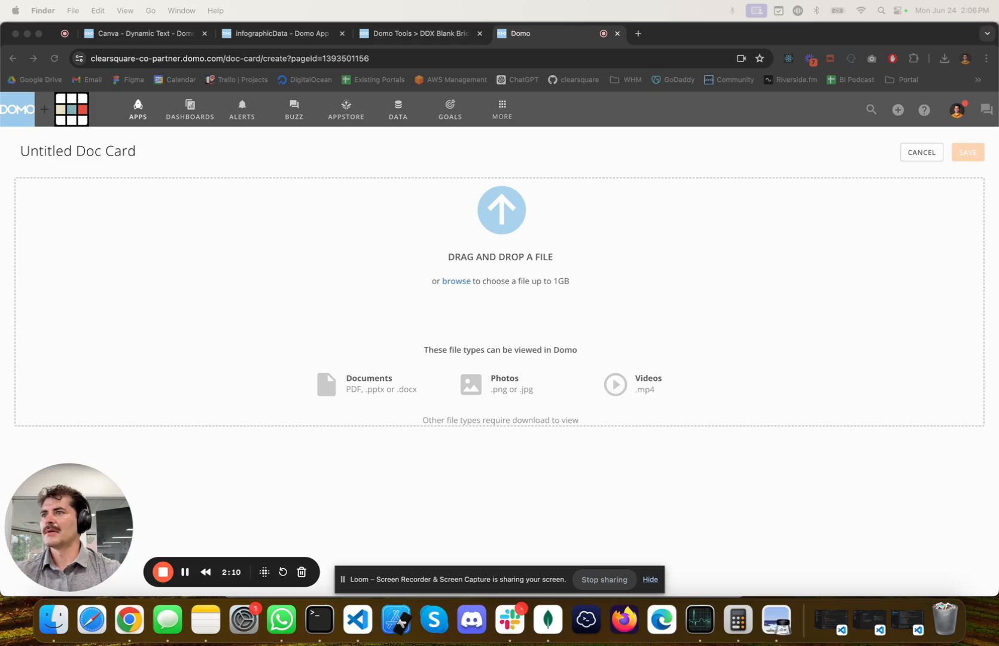
left_click_drag(0, 180, 439, 257)
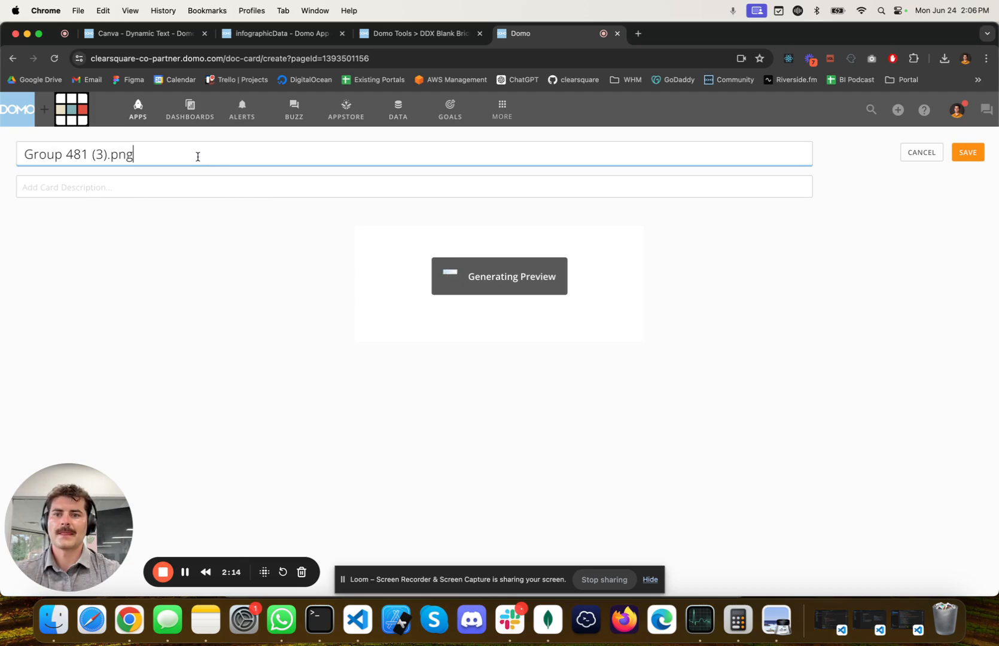
Title the new Doc Card canva-embed and save it
key("super+a")
key("BackSpace")
type("caonva")
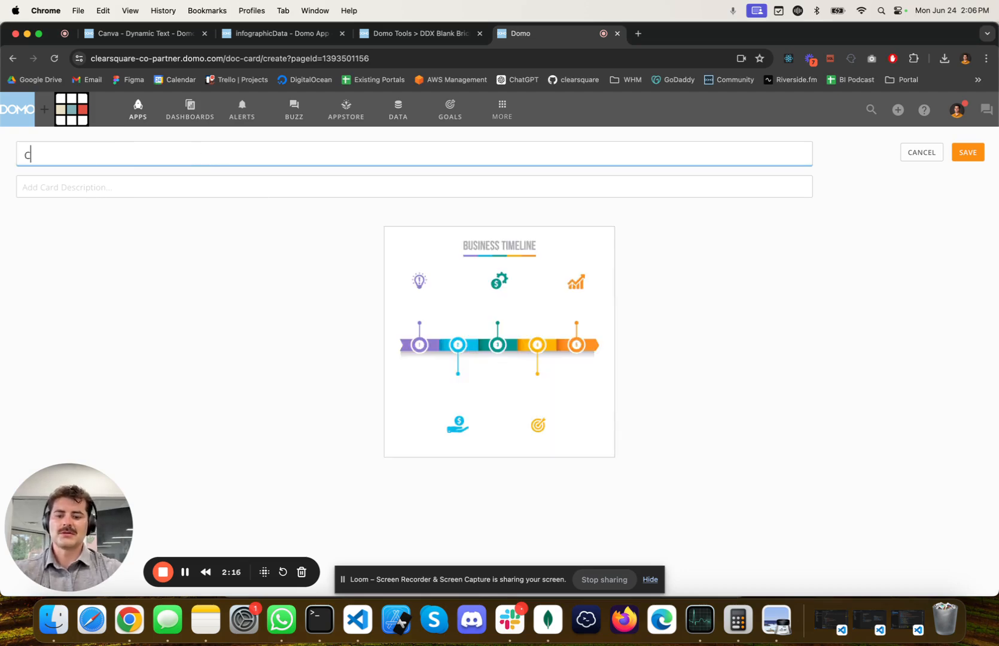
key("BackSpace")
key("BackSpace")
key("BackSpace")
key("BackSpace")
type("nva")
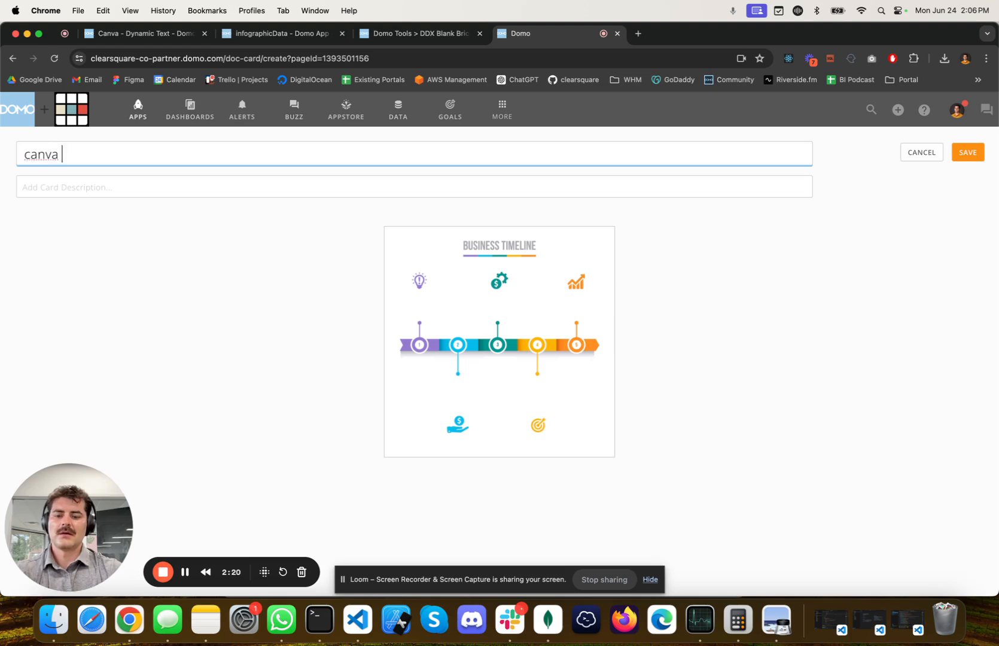
type("-embed")
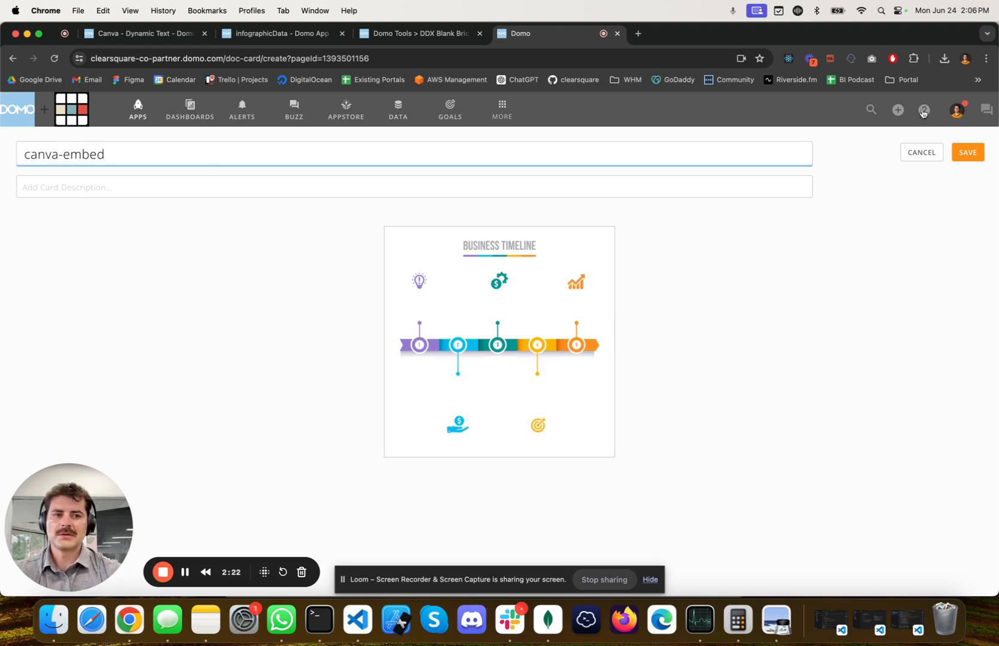
left_click(967, 154)
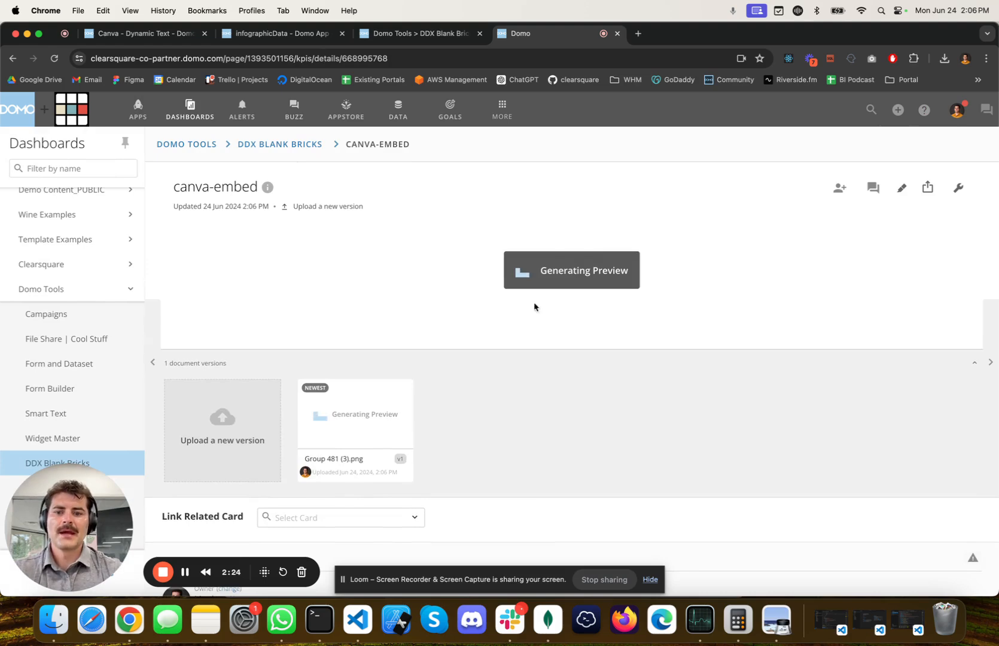
Inspect the canva-embed card's Business Timeline image to locate its img element in the page code
right_click(703, 318)
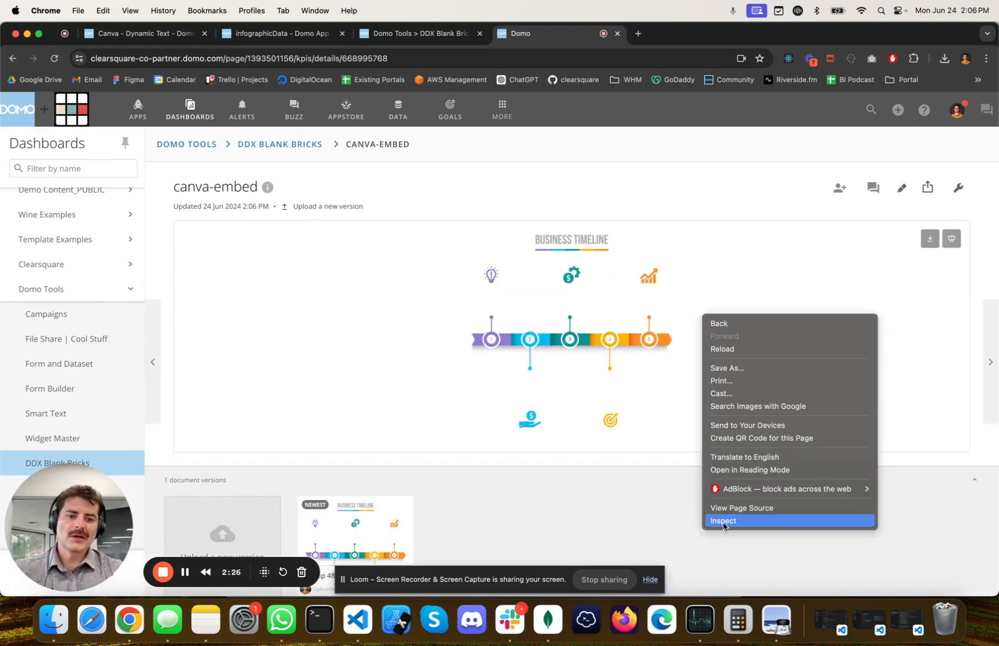
right_click(576, 485)
right_click(577, 486)
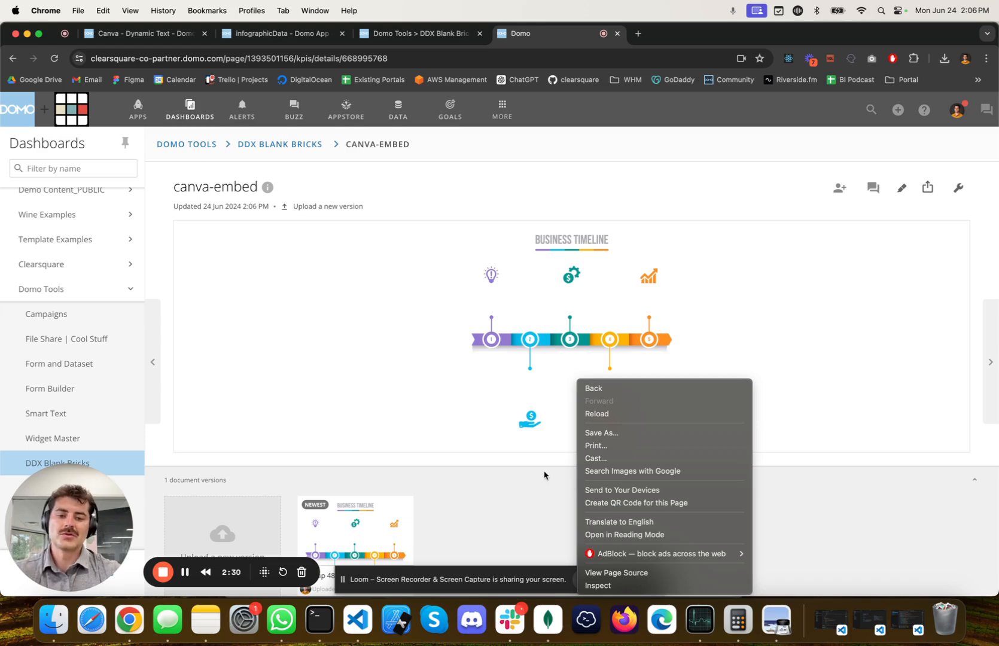
left_click(594, 586)
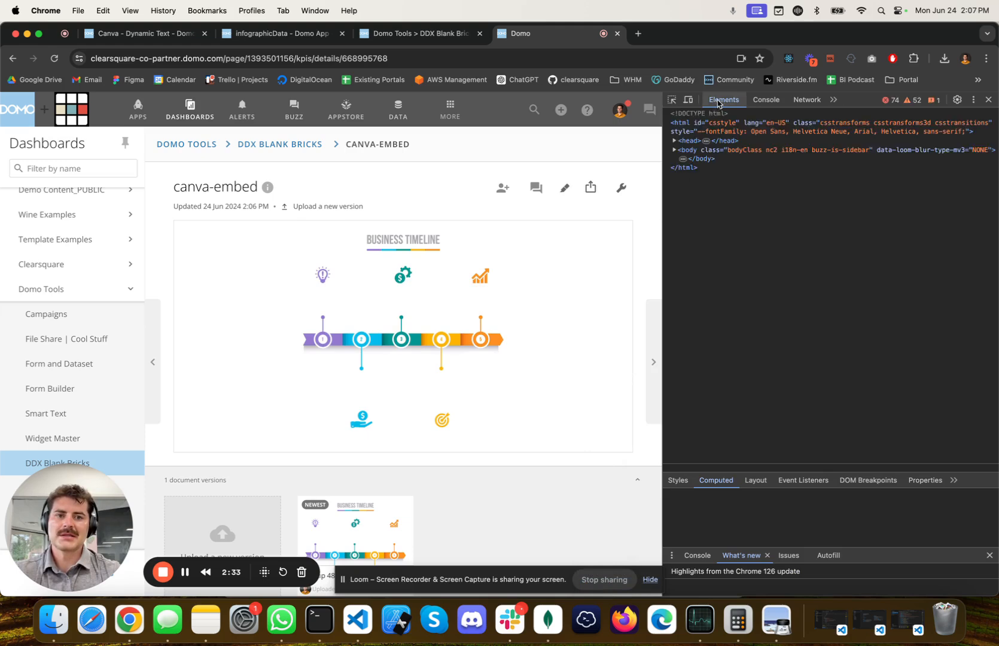
left_click(672, 100)
left_click(496, 281)
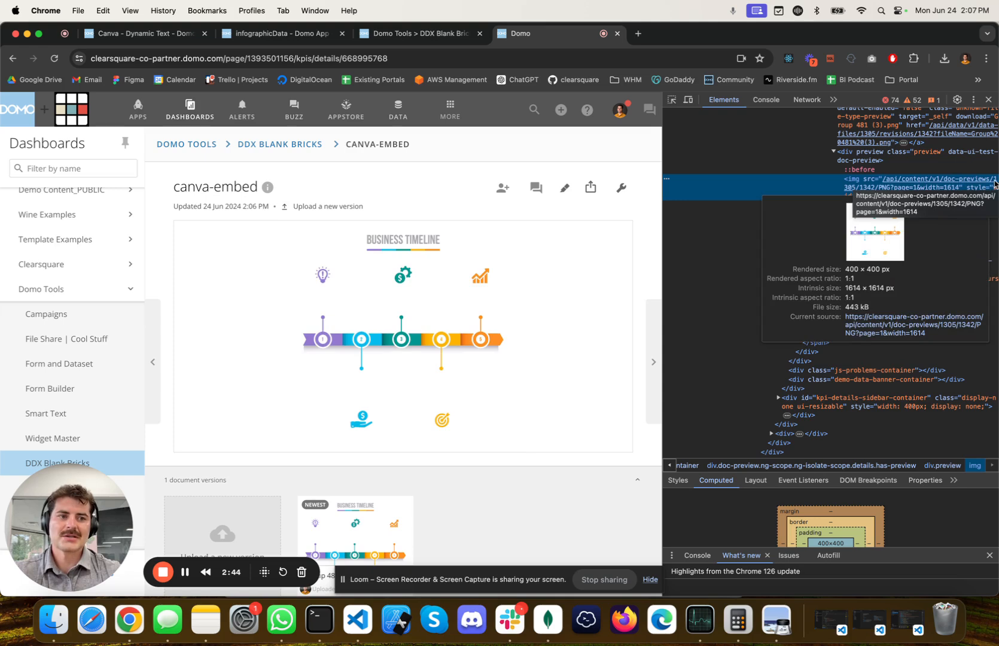
Copy the document ID 1305 from the img element's source path
double_click(995, 184)
left_click(995, 184)
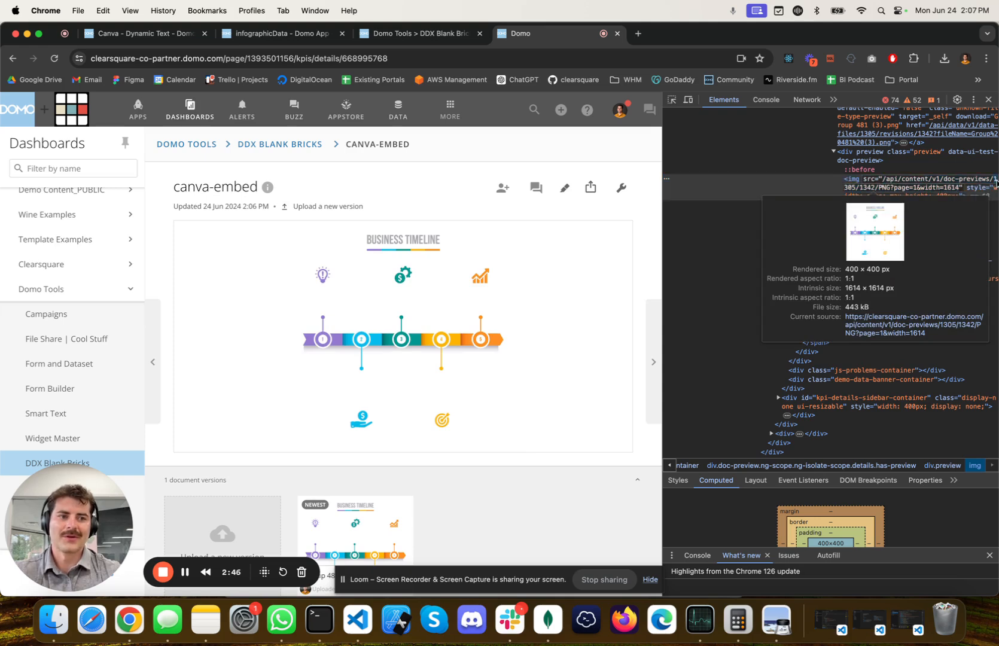
left_click_drag(995, 184, 856, 189)
key("super+c")
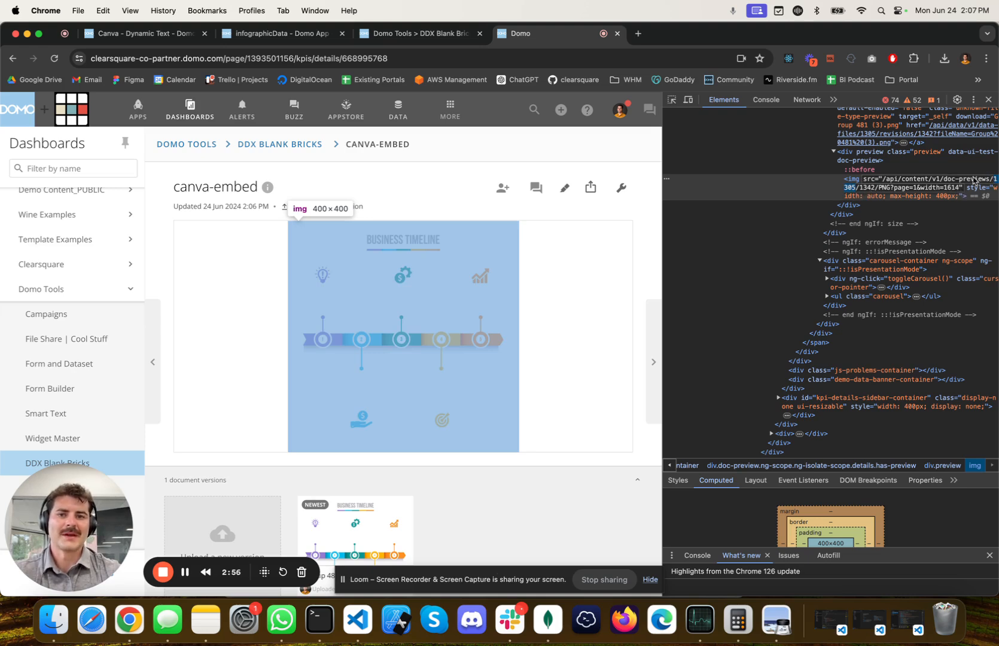
Paste 1305 as the first row's value in the infographicData webform and save the dataset
left_click(287, 34)
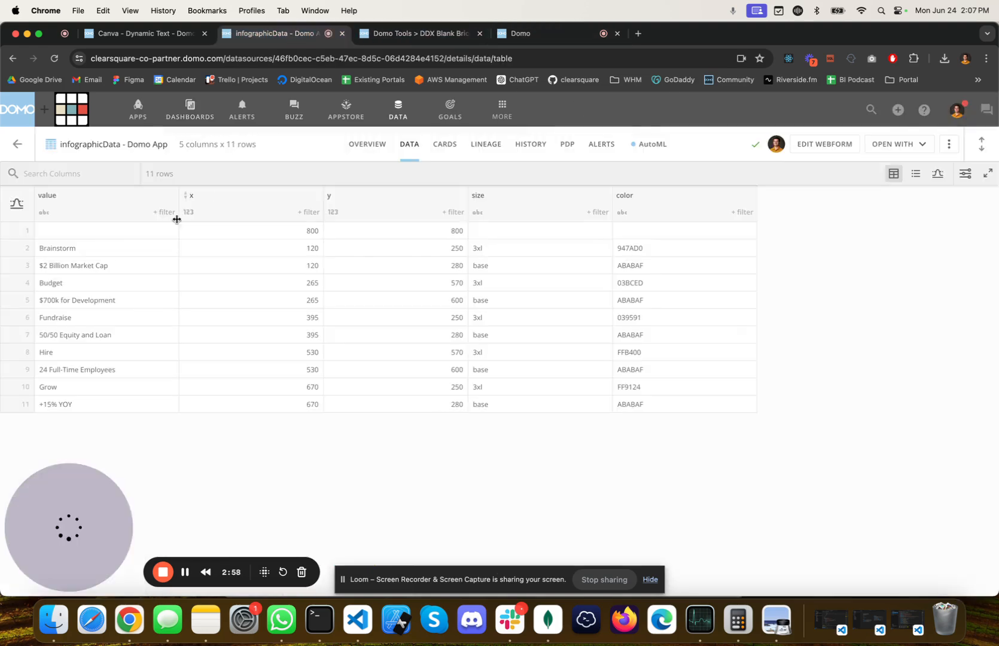
left_click(807, 148)
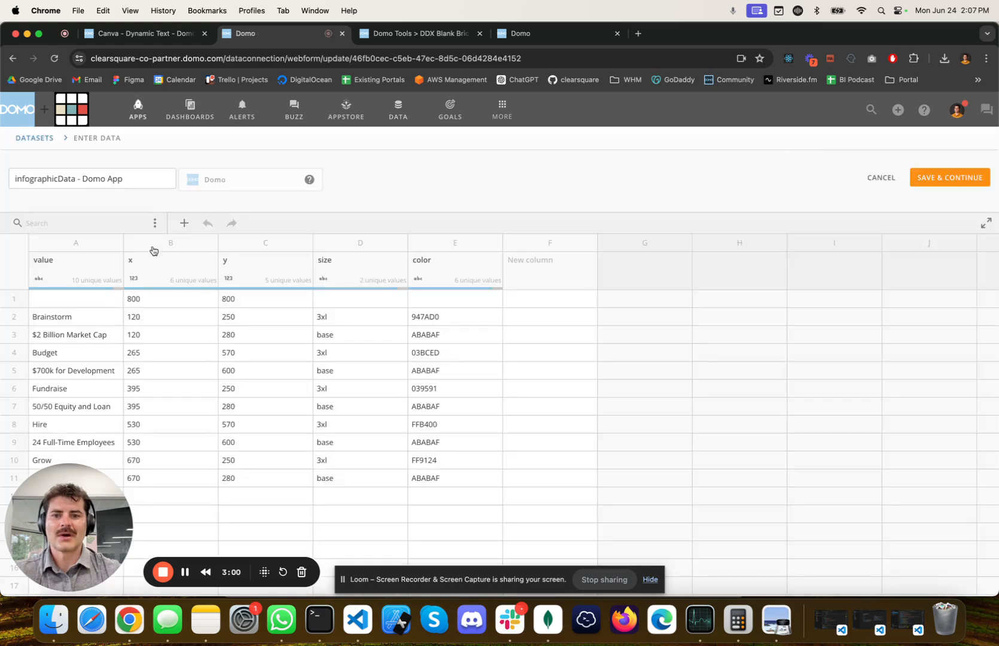
left_click(85, 299)
key("super+v")
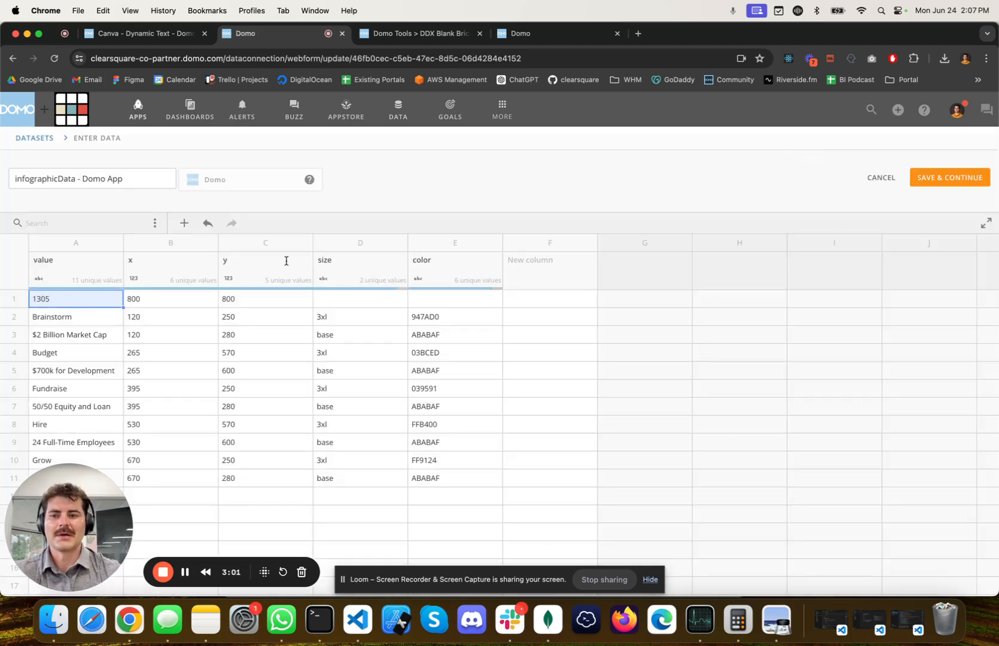
left_click(950, 178)
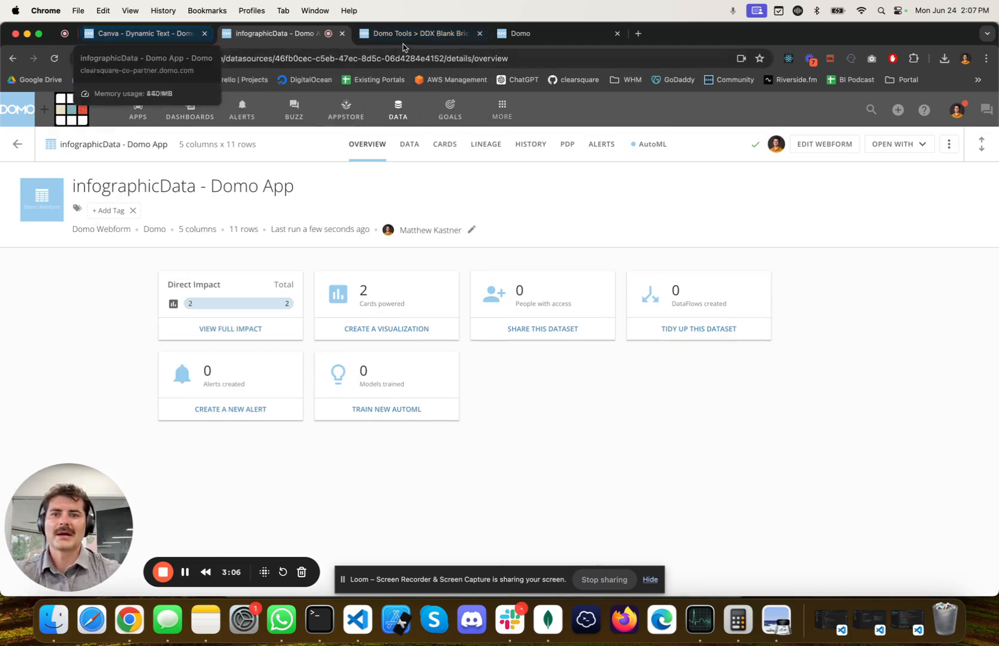
Check the Business Timeline infographic card on the DDX Blank Bricks dashboard
left_click(544, 41)
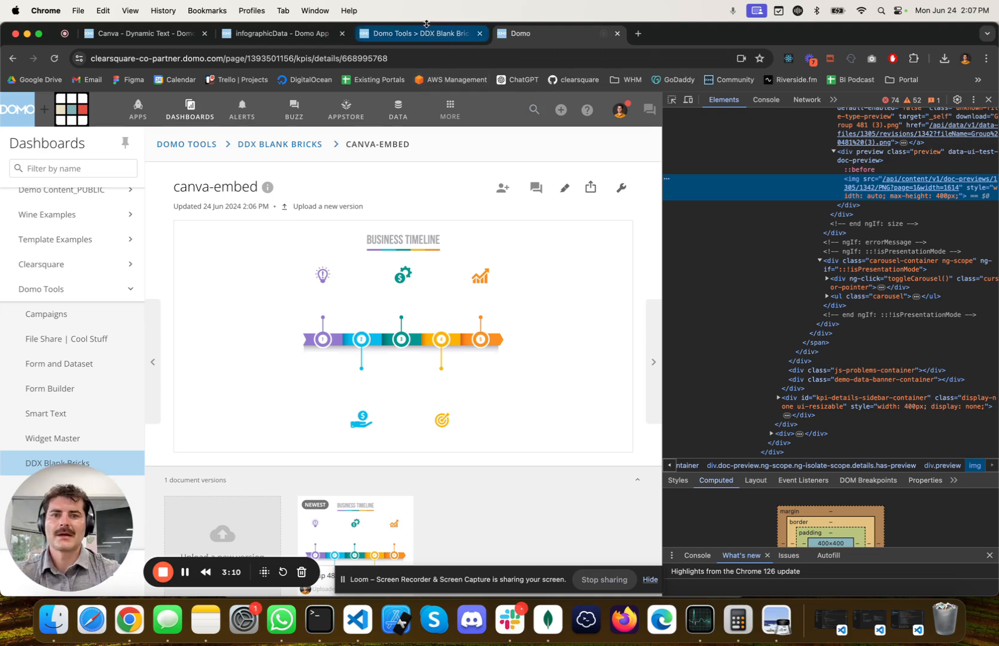
left_click(426, 33)
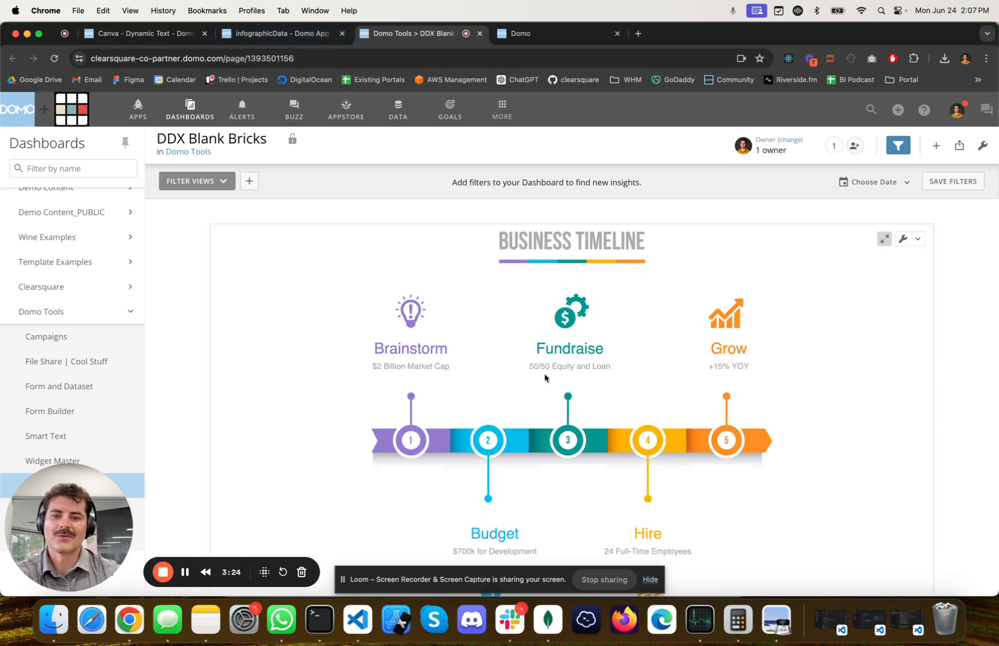
Reopen the infographicData webform for editing and replace the Brainstorm value in row 2 with Taco Bell
left_click(264, 38)
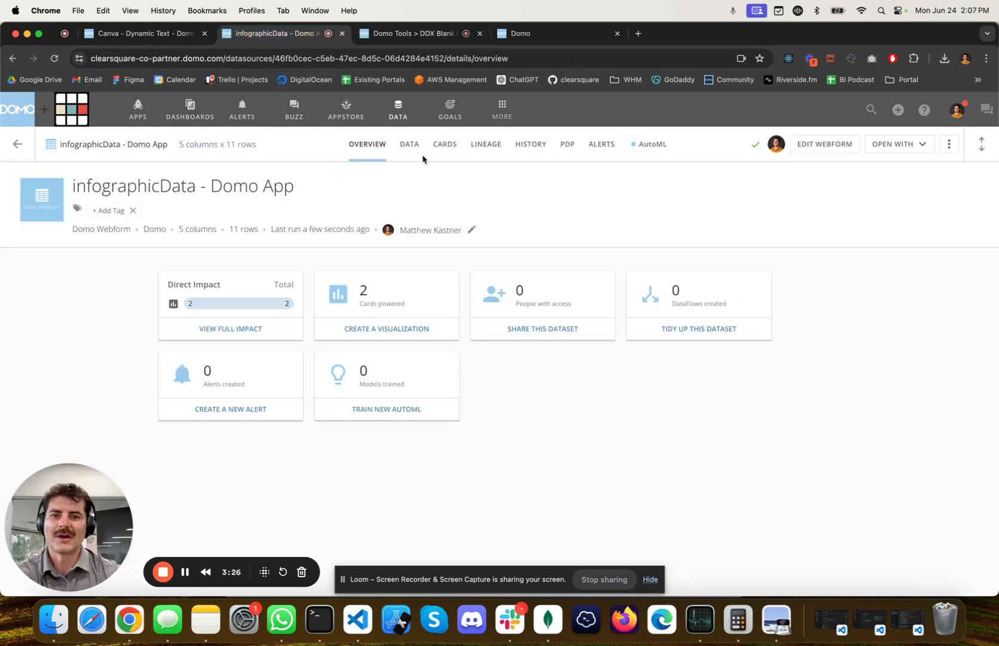
left_click(411, 148)
left_click(812, 149)
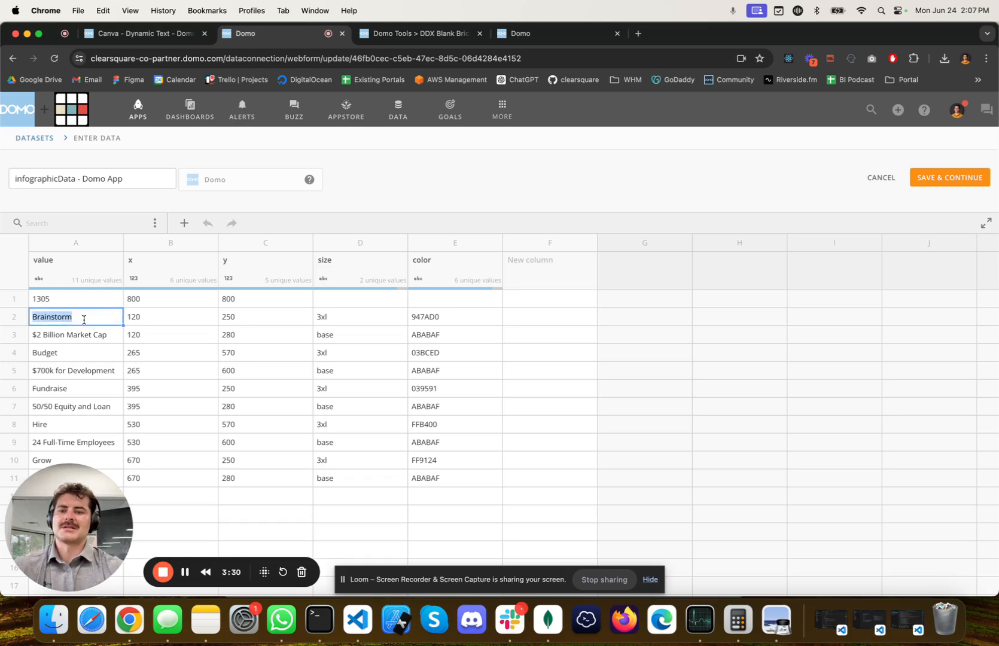
type("Taco")
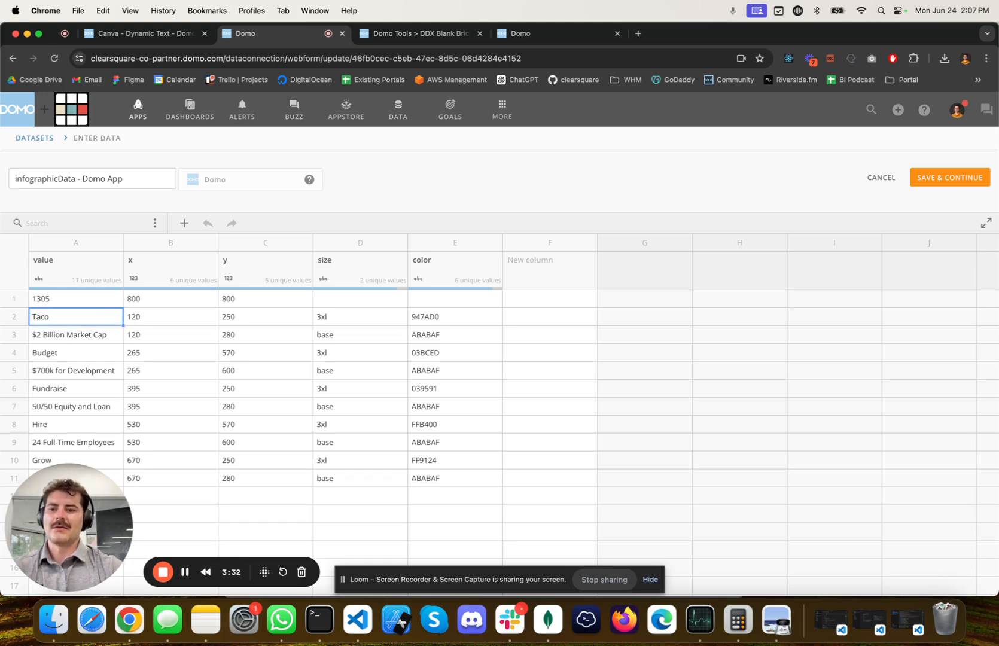
type("BEL")
key("Left")
key("Left")
key("Left")
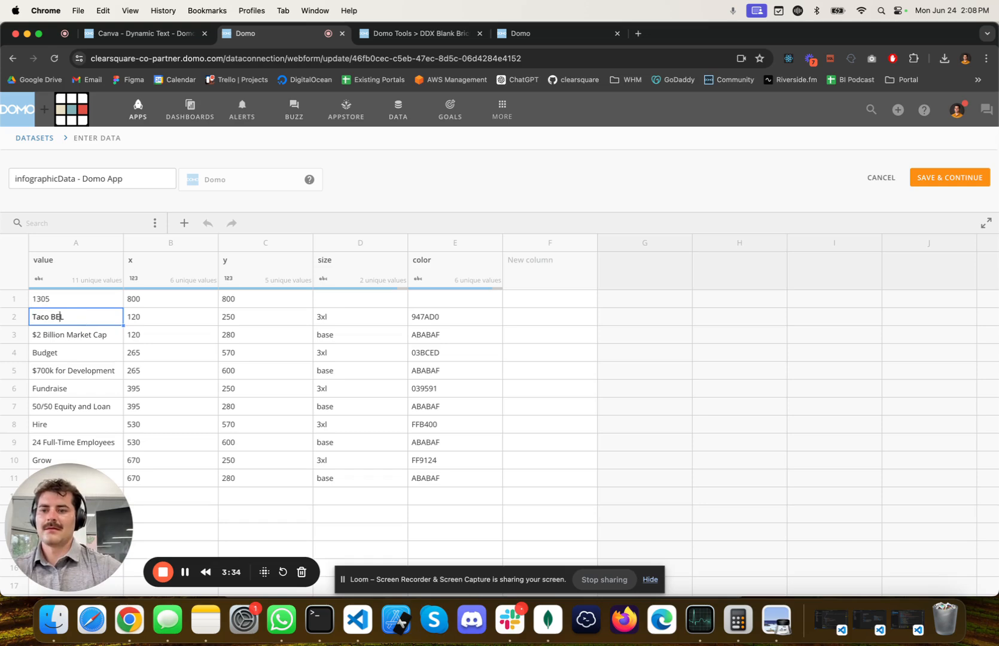
key("Right")
key("Right")
key("Right")
key("BackSpace")
key("BackSpace")
type("ell")
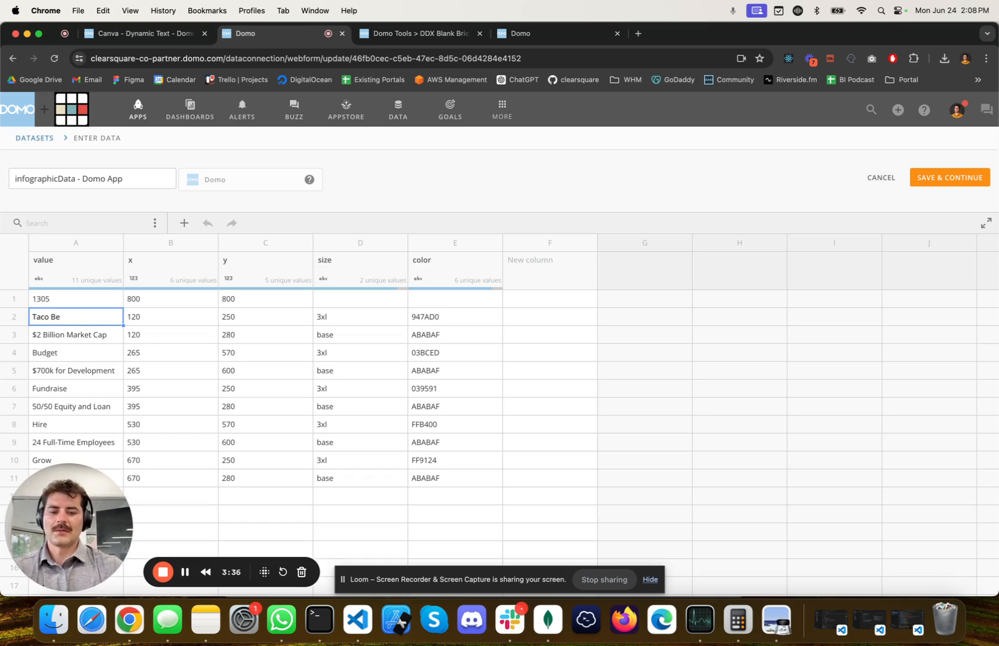
Set the Taco Bell row's x coordinate to 210 and its y coordinate to 310
left_click(168, 320)
left_click(167, 320)
key("BackSpace")
key("BackSpace")
key("BackSpace")
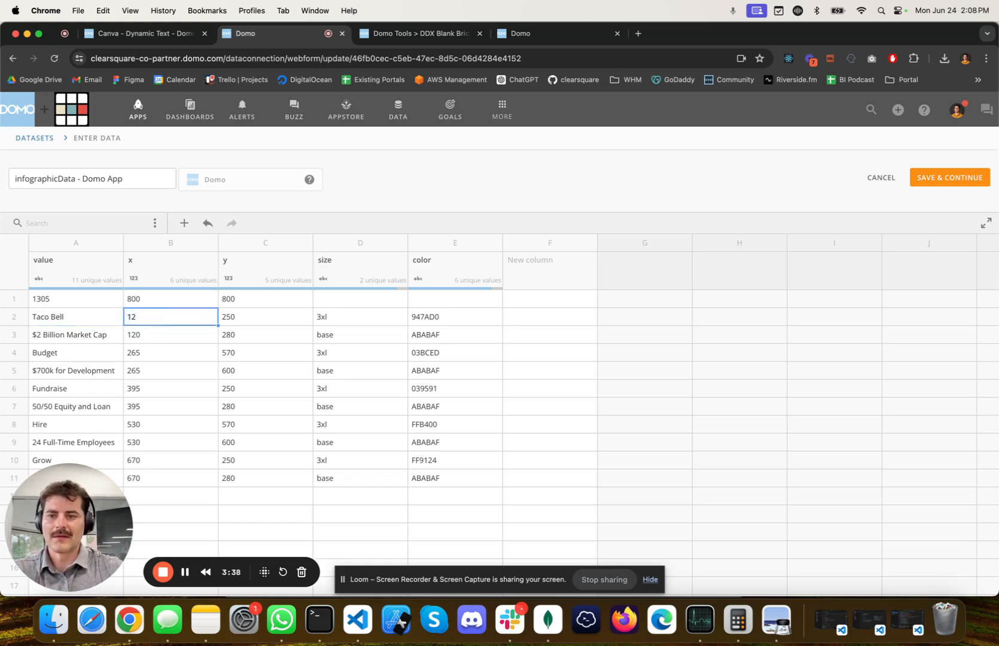
type("210")
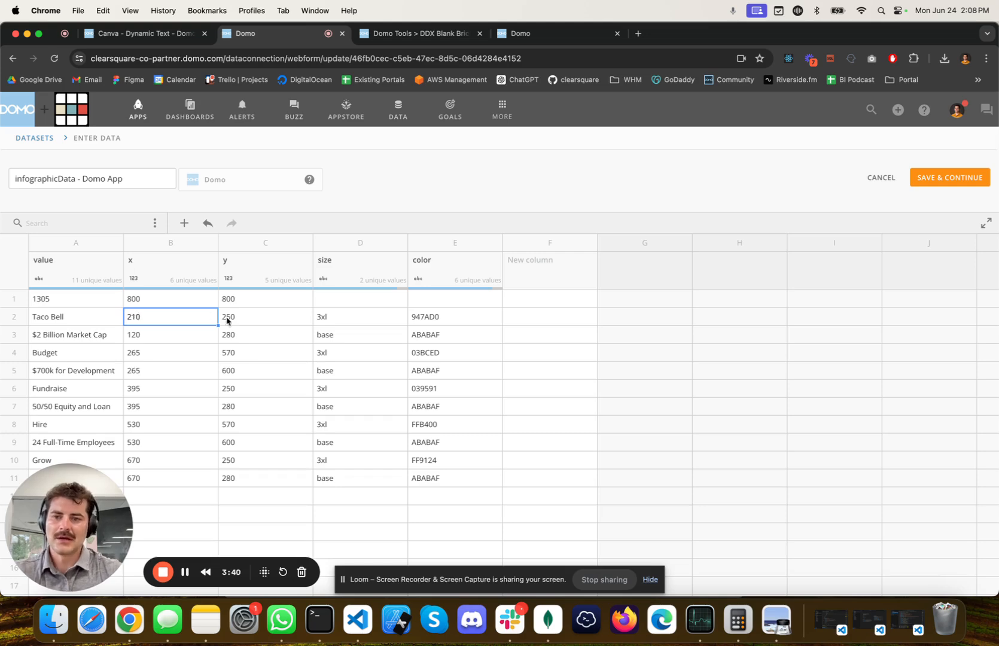
double_click(230, 316)
type("310")
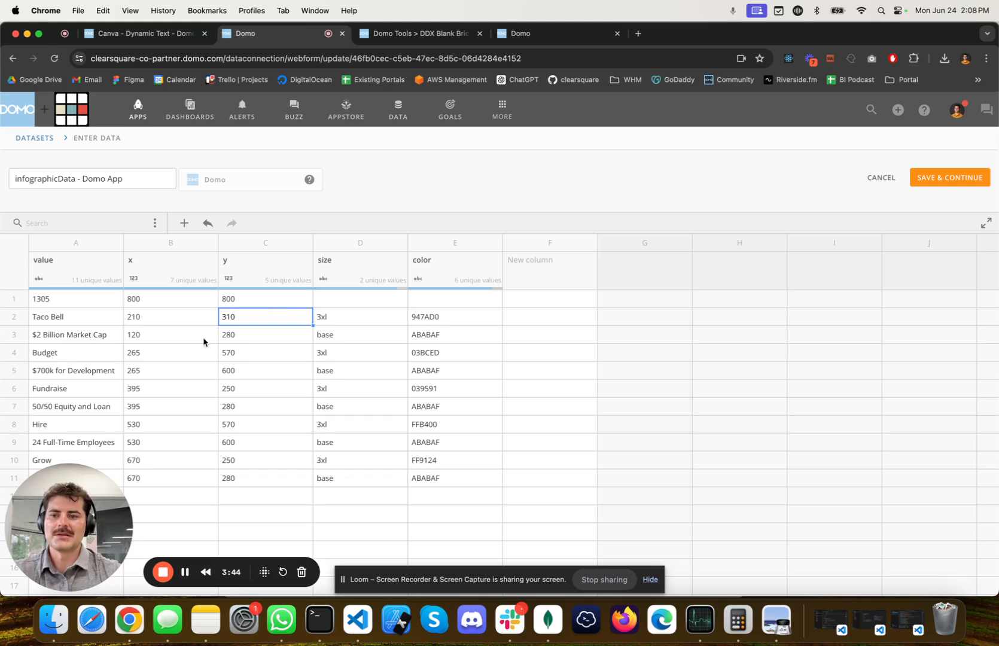
Copy the Taco Bell row's color 947AD0 into the Grow row's color cell and save the dataset
scroll(202, 346, "down", 1)
left_click(429, 299)
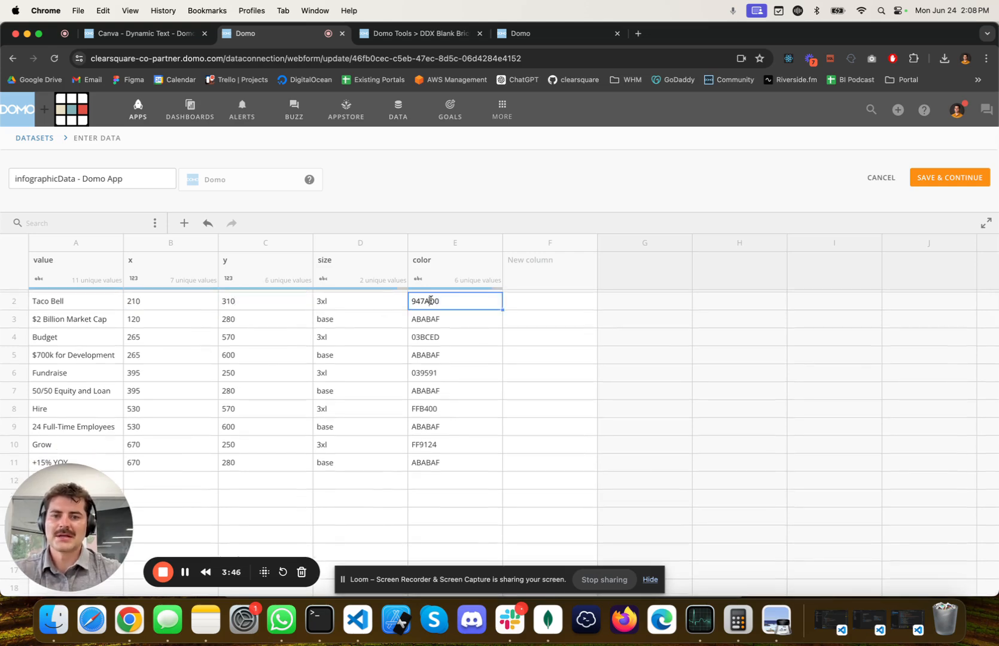
double_click(430, 301)
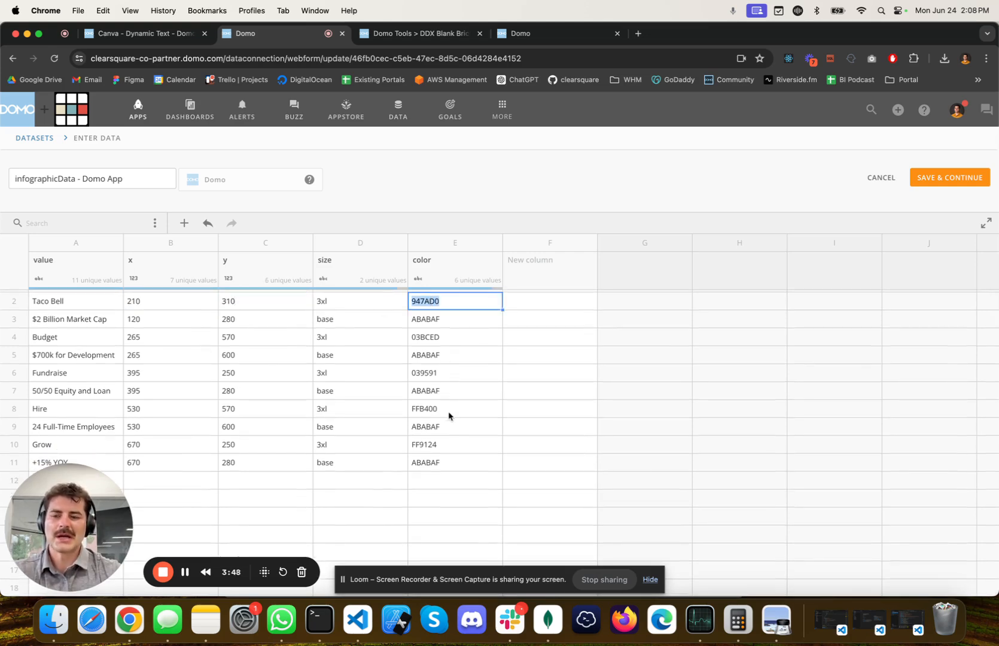
scroll(449, 417, "down", 1)
left_click(417, 444)
double_click(417, 444)
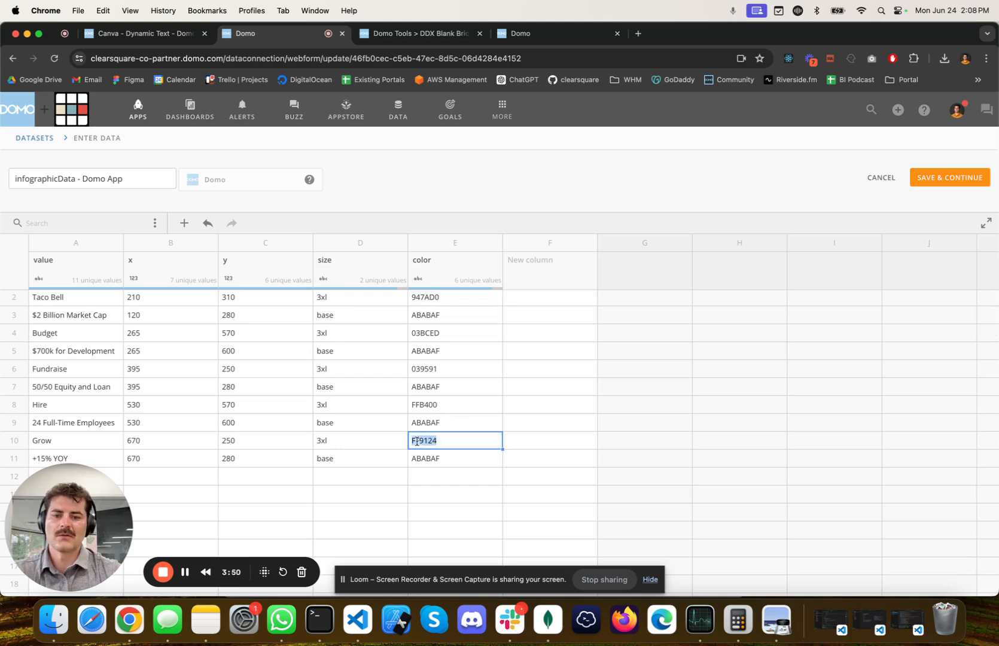
type("947AD0")
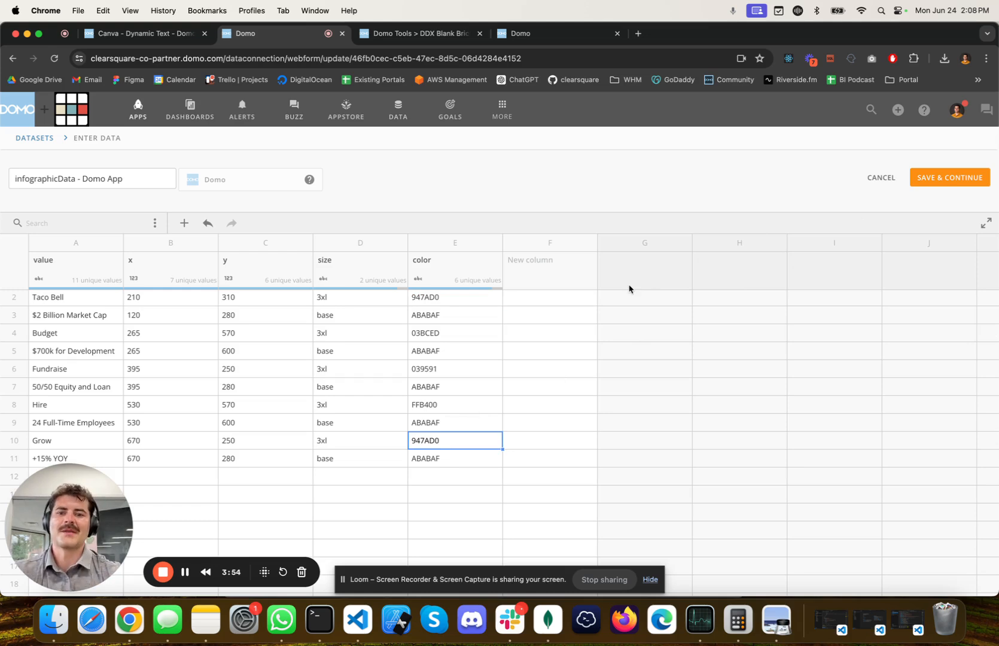
left_click(951, 179)
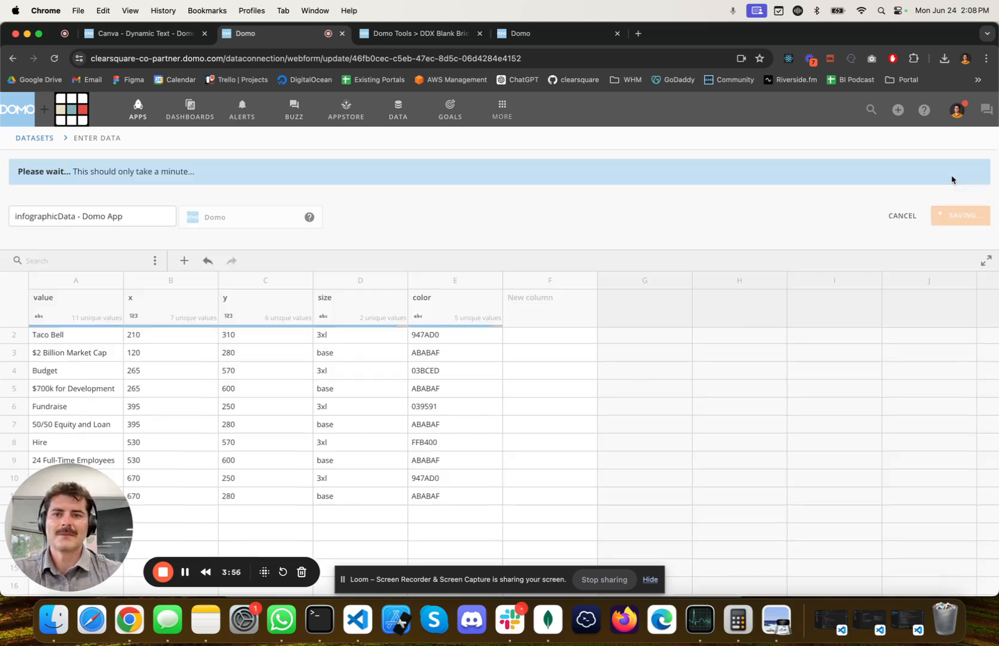
Check the Taco Bell label's position and the Grow label's color on the dashboard's Business Timeline card
key("ctrl+Tab")
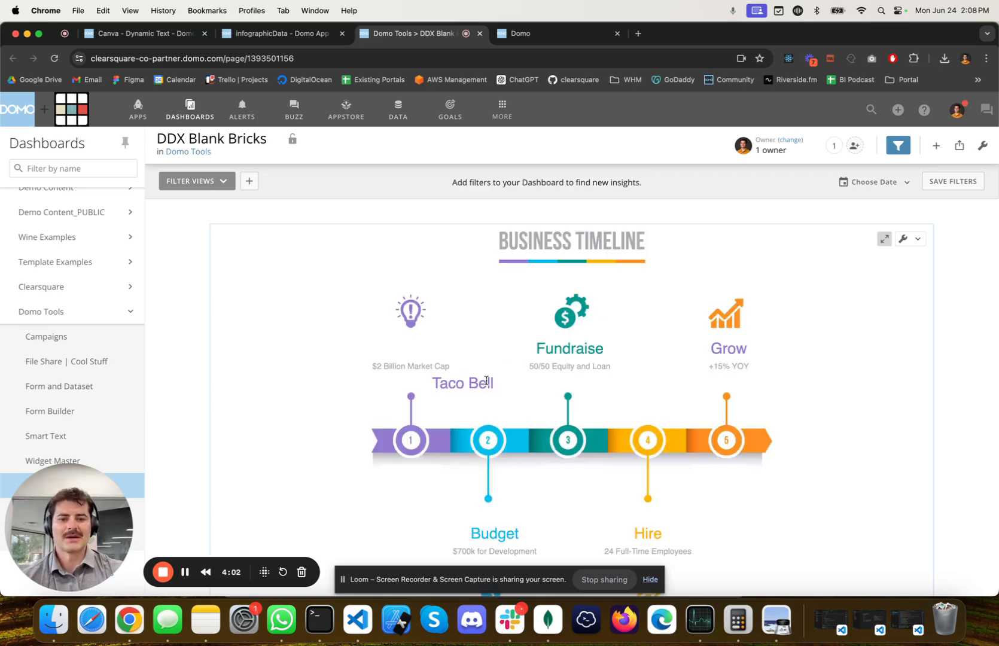
scroll(486, 380, "down", 1)
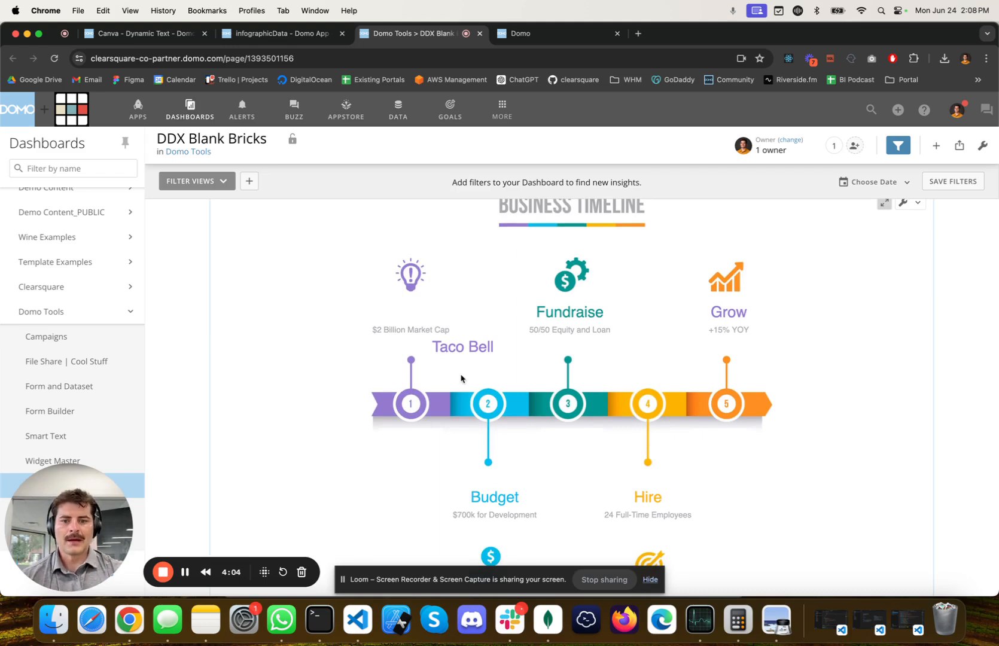